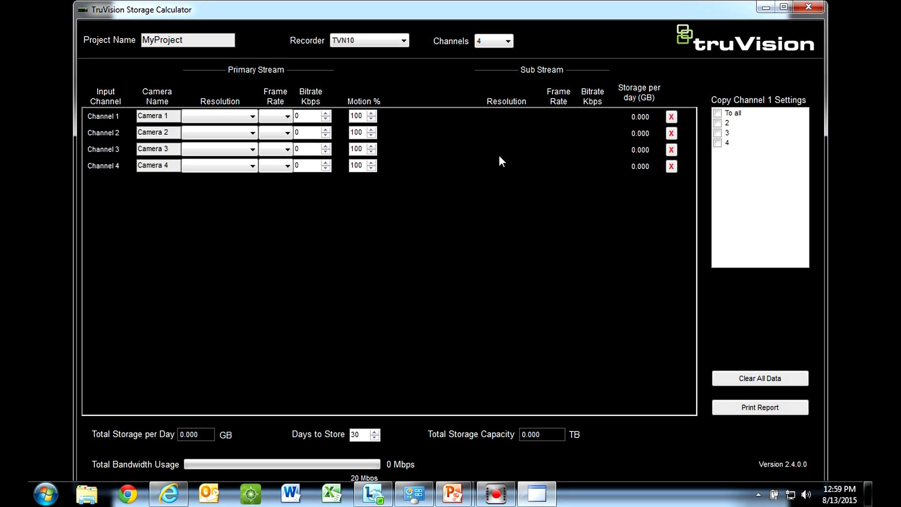
left_click(251, 117)
left_click(286, 118)
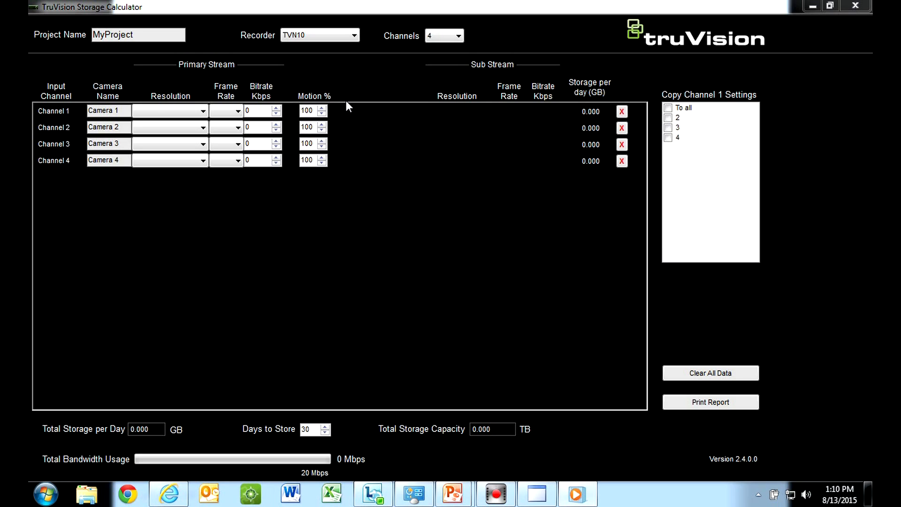
Step: Lower the motion percentage of Channel 1 in successive increments
left_click(320, 113)
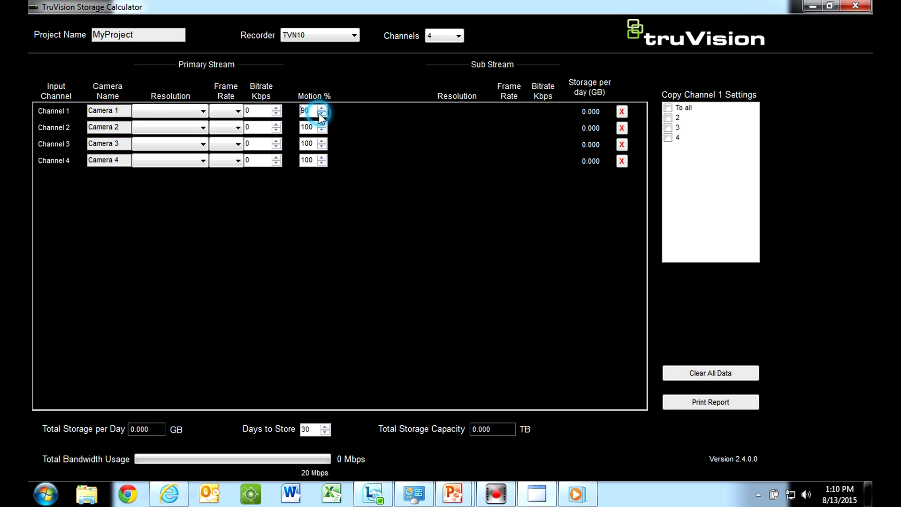
left_click(320, 113)
left_click(320, 113)
left_click(321, 113)
left_click(320, 113)
left_click(320, 114)
left_click(323, 108)
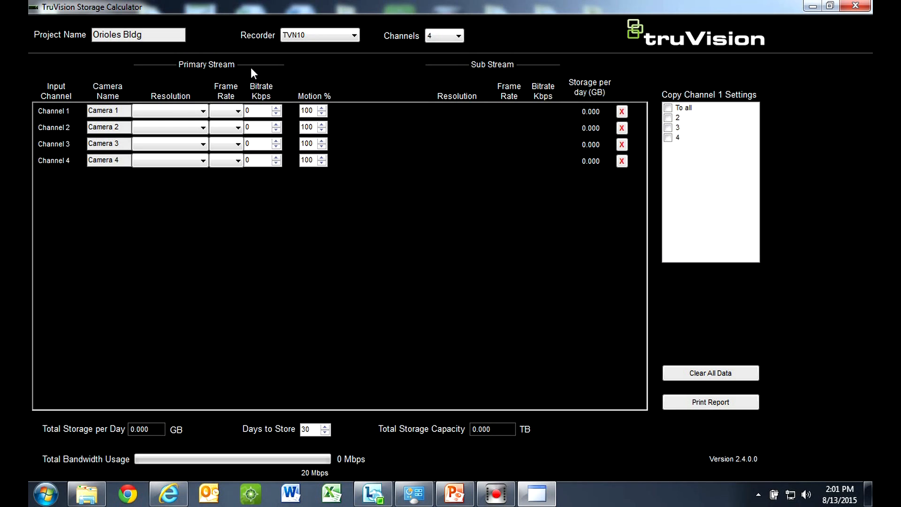
Step: Set the number of channels to 16 for the TVN10 recorder
left_click(353, 35)
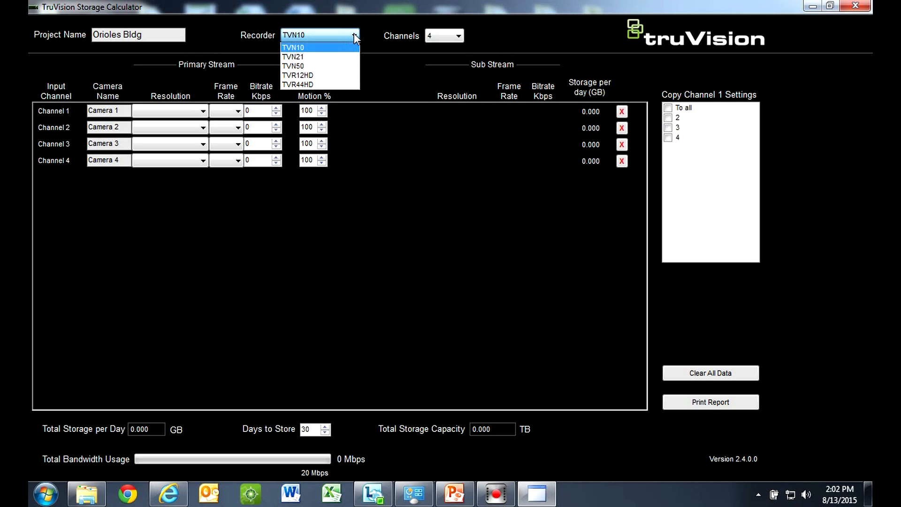
left_click(457, 35)
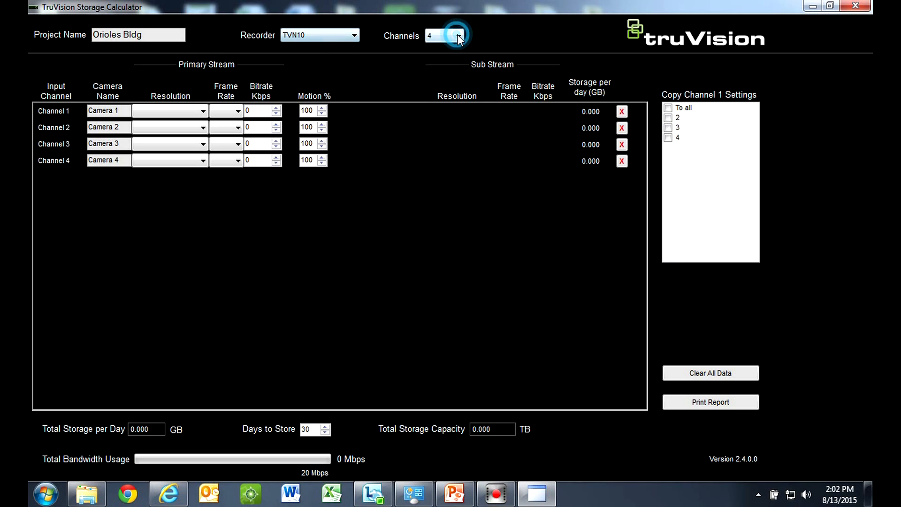
left_click(457, 36)
left_click(452, 67)
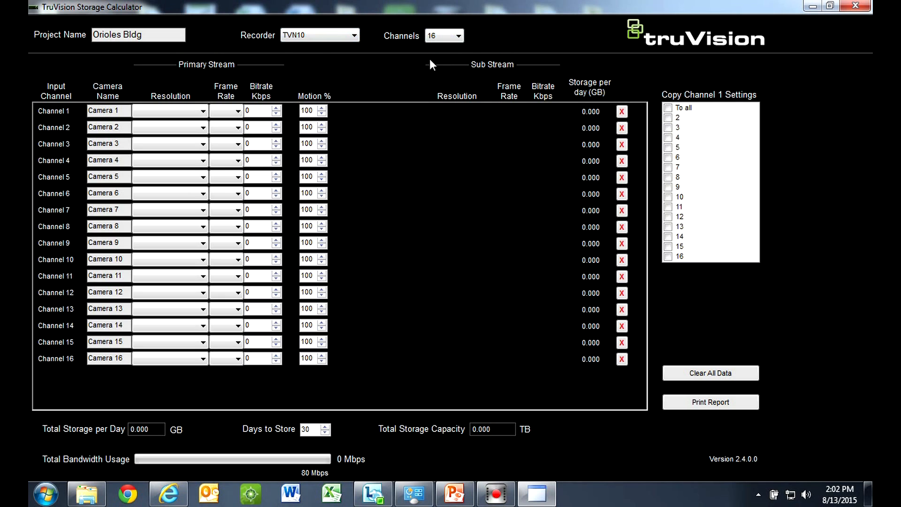
Step: Choose the TVN21 recorder for the project and set its number of channels to 16
left_click(355, 35)
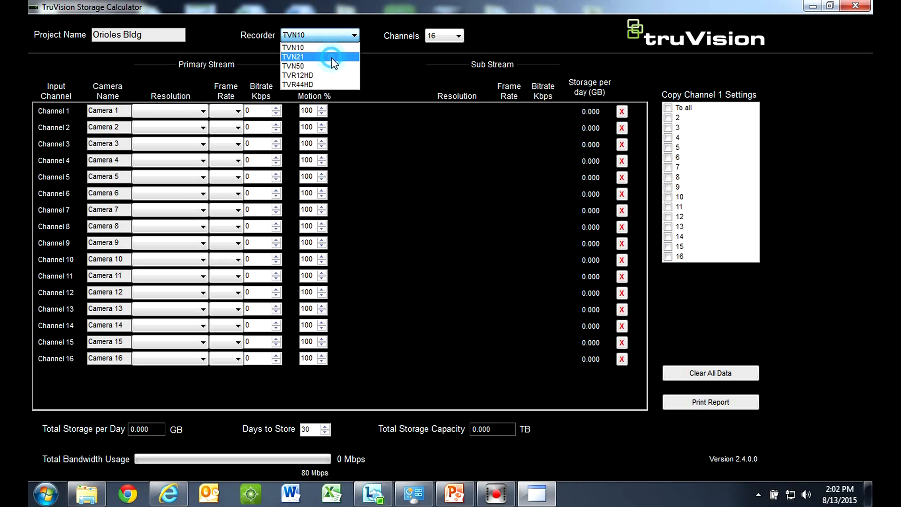
left_click(331, 57)
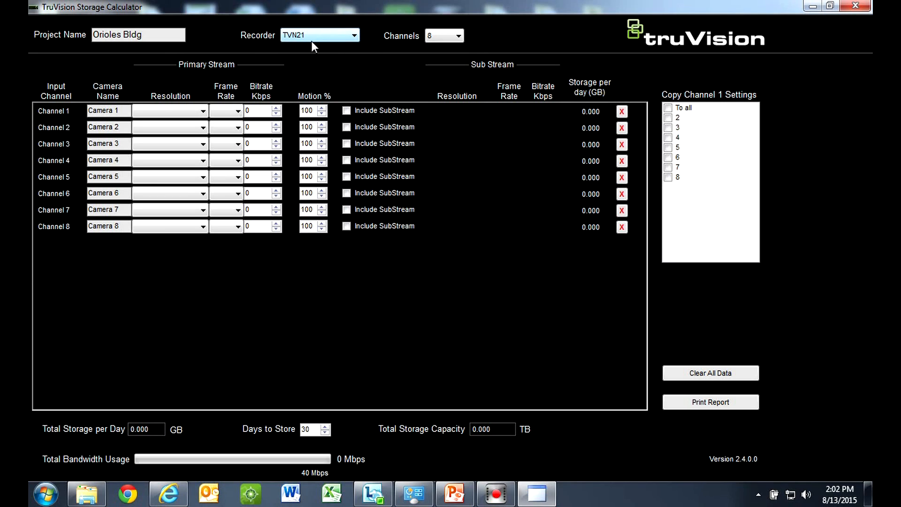
left_click(459, 36)
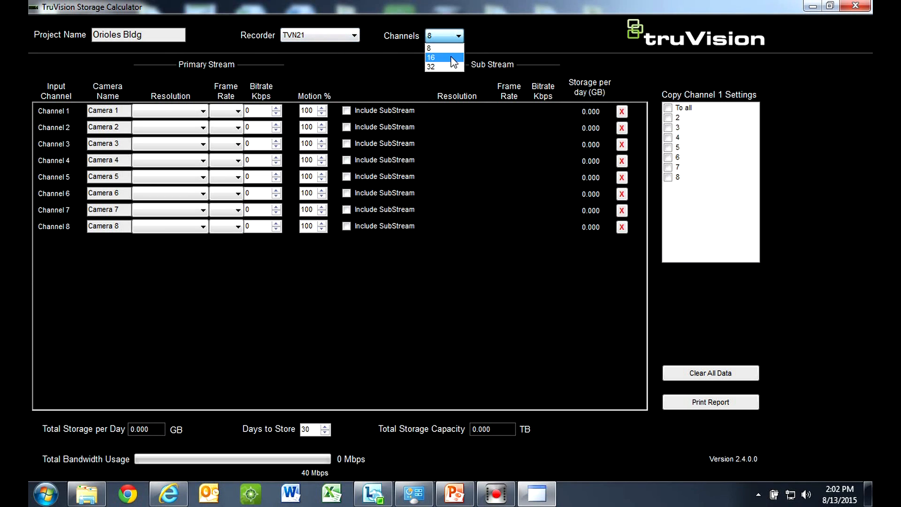
left_click(450, 56)
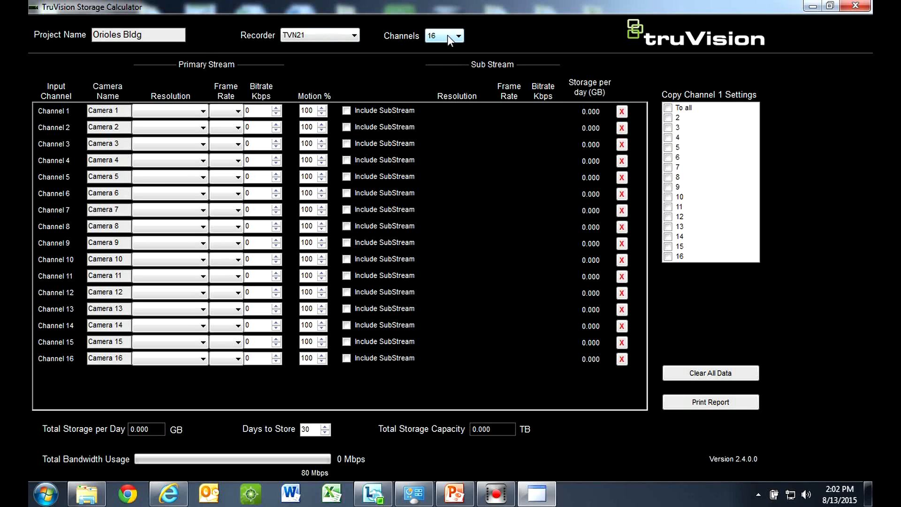
Step: Rename the Channel 1 camera as Front Door
left_click(129, 110)
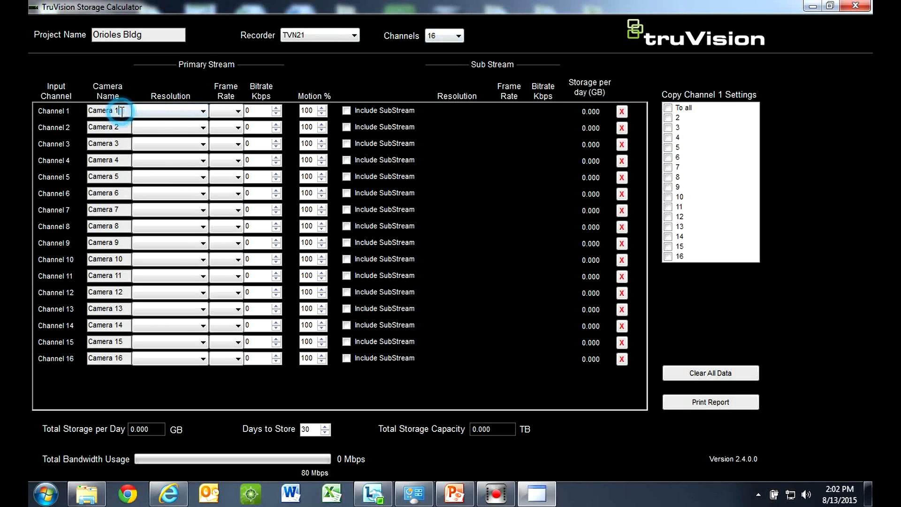
key("BackSpace")
key("BackSpace")
key("BackSpace")
key("BackSpace")
key("BackSpace")
key("BackSpace")
type("Front Door")
Step: Set Channel 1's primary stream to 960P(1280×960) resolution at a frame rate of 7.5
left_click(204, 111)
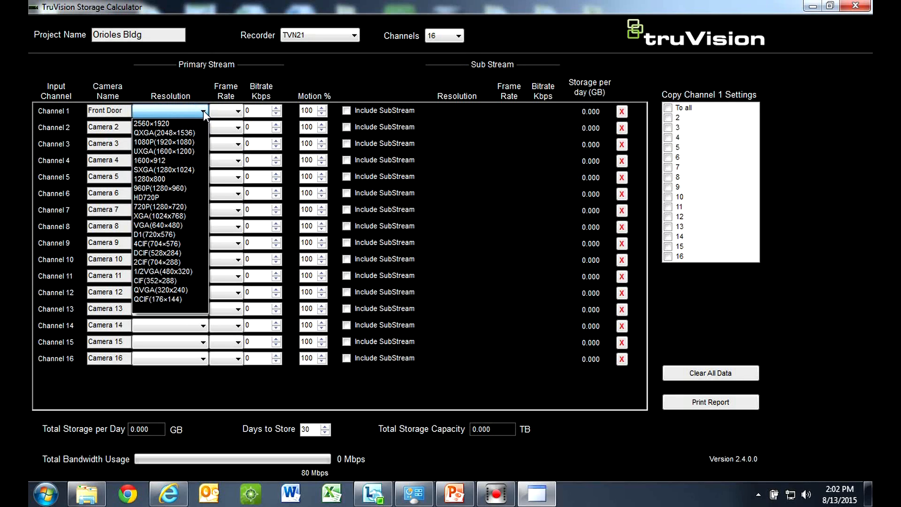
left_click(181, 188)
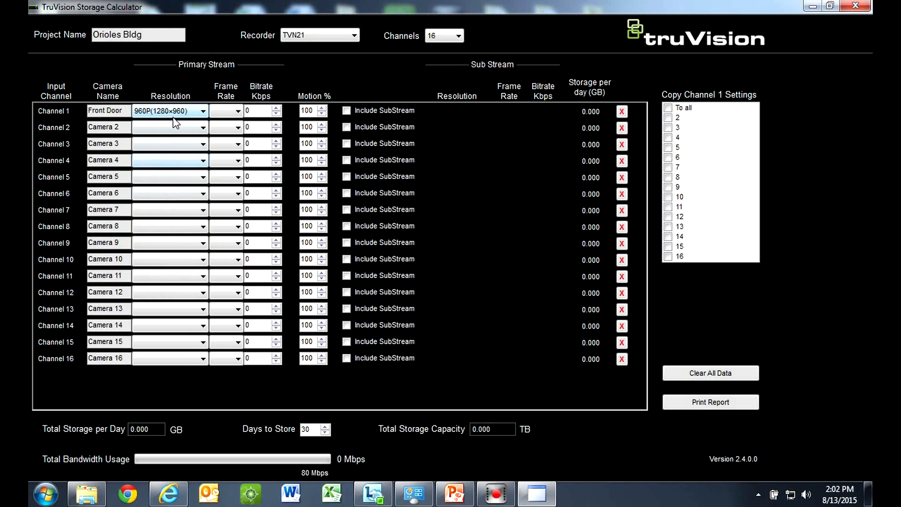
left_click(238, 112)
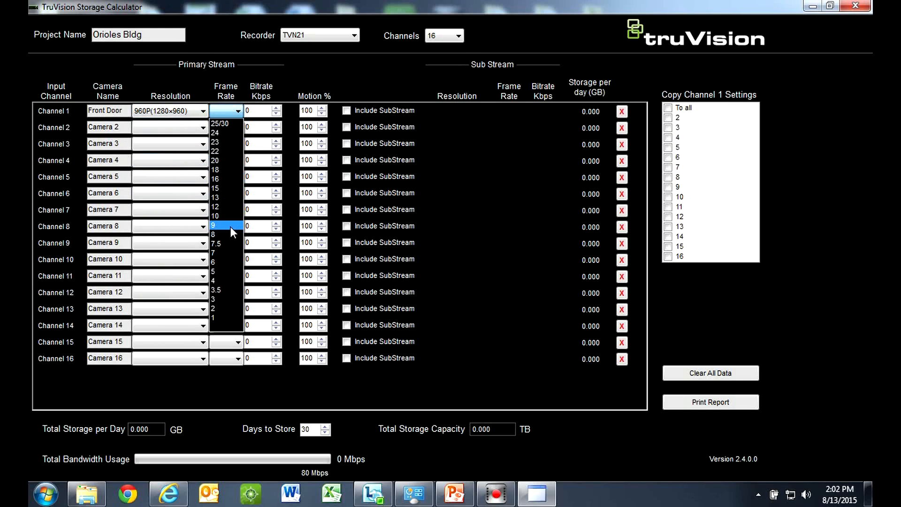
left_click(221, 244)
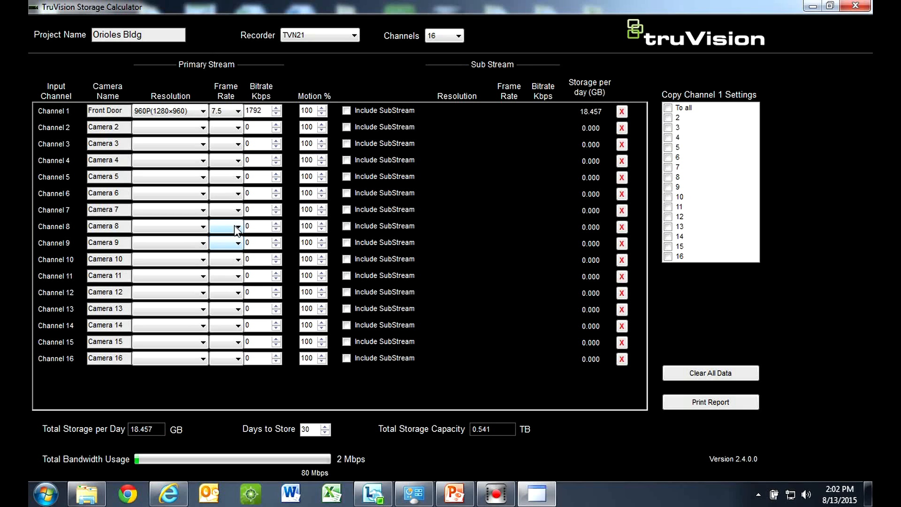
Step: Reduce the motion percentage of Channel 1 to 30
left_click(323, 113)
left_click(324, 113)
left_click(324, 114)
left_click(323, 114)
left_click(324, 114)
left_click(324, 114)
left_click(324, 114)
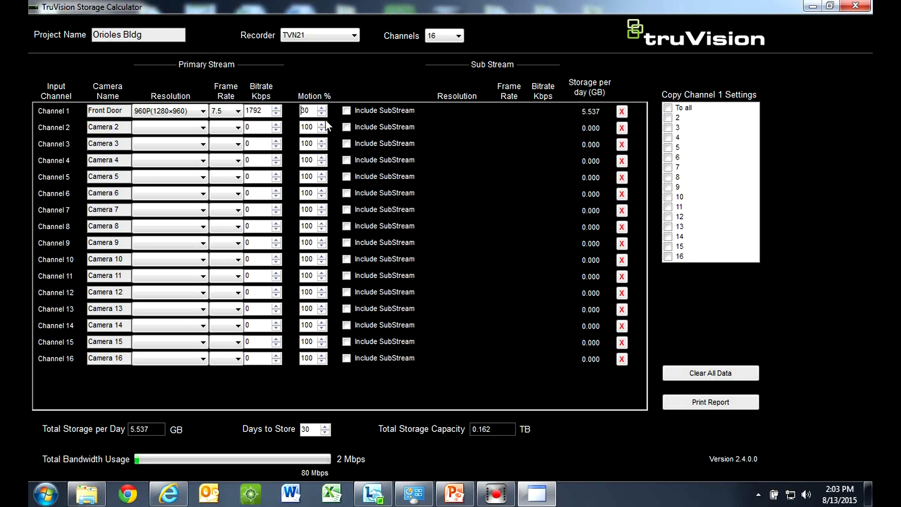
Step: Copy the Channel 1 settings to channels 2 through 8
left_click(668, 118)
left_click(668, 128)
left_click(668, 138)
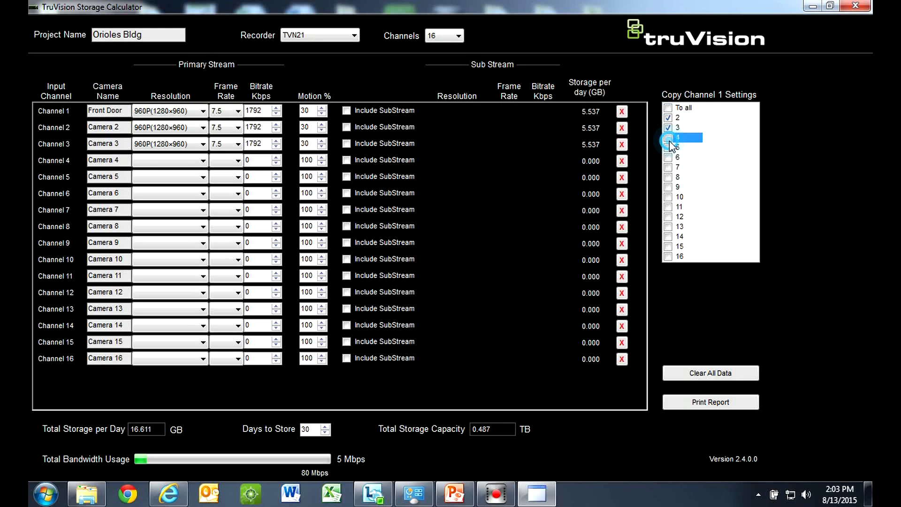
left_click(669, 148)
left_click(669, 158)
left_click(669, 168)
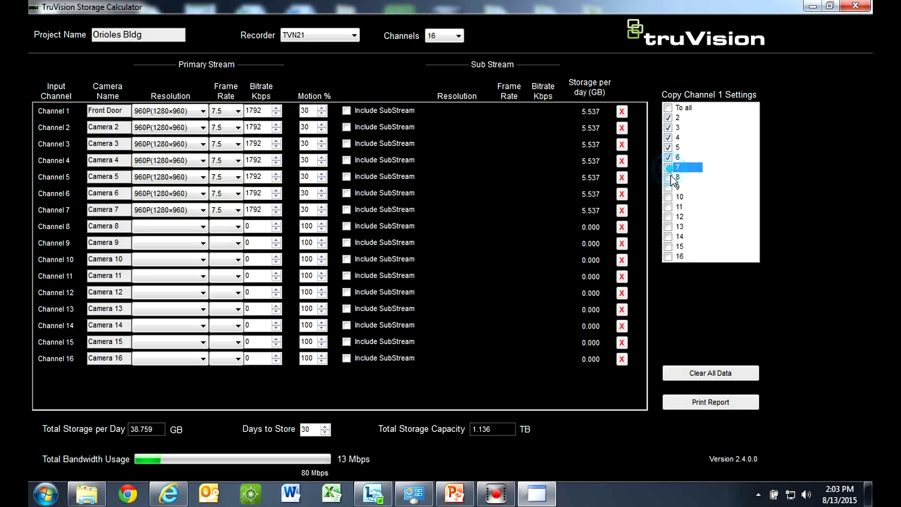
left_click(669, 178)
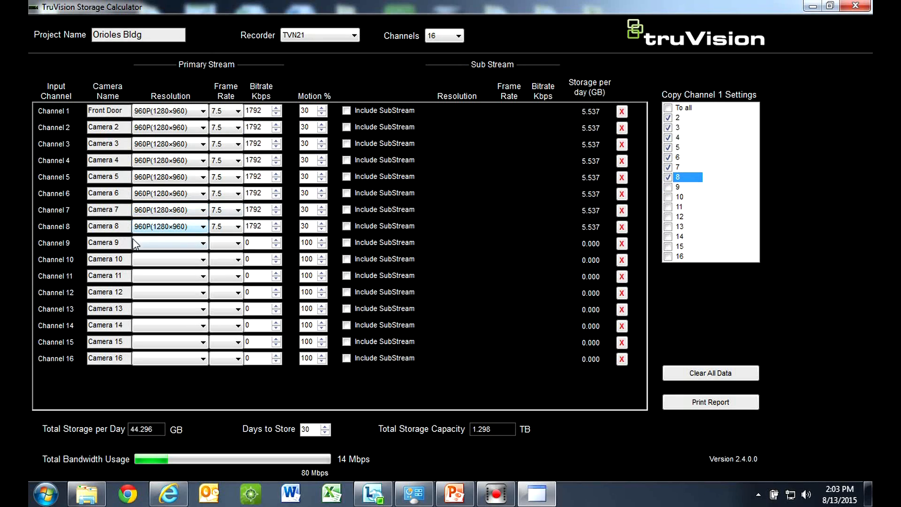
Step: Set Channel 9's primary stream to QXGA(2048×1536) resolution at a frame rate of 7.5
left_click(205, 243)
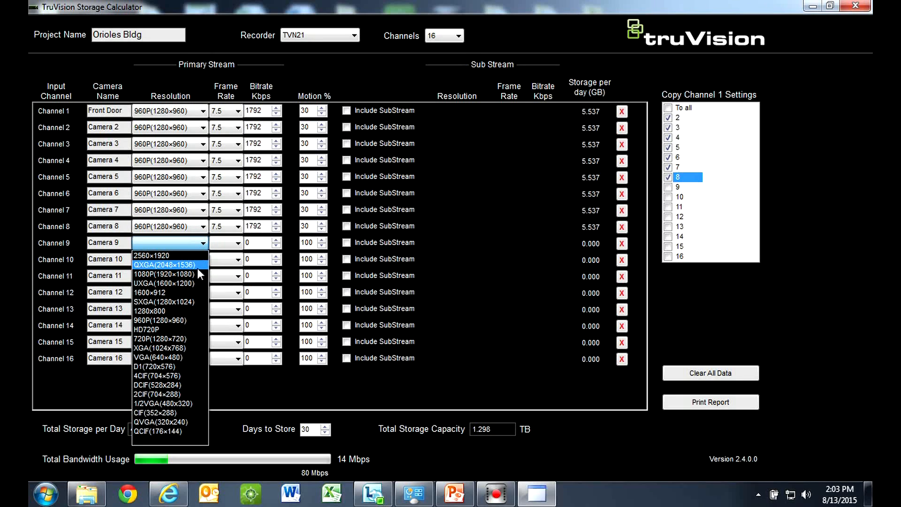
left_click(193, 265)
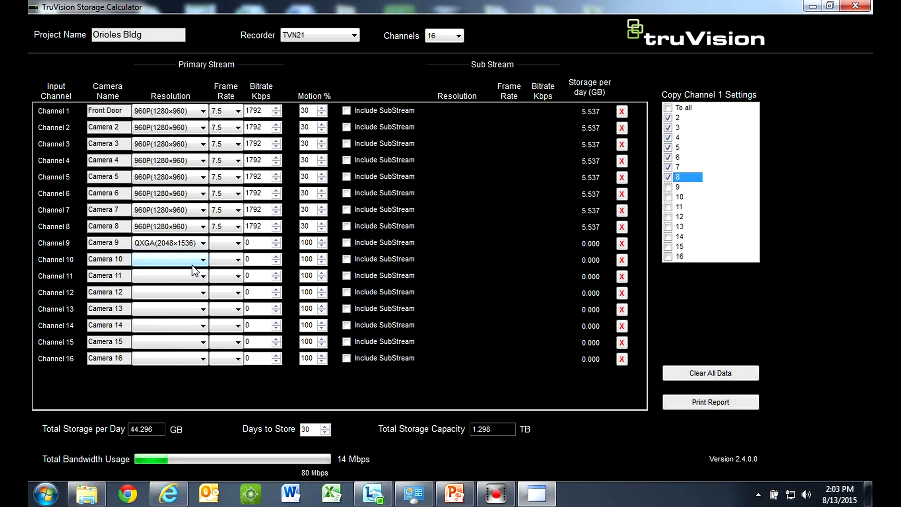
left_click(239, 244)
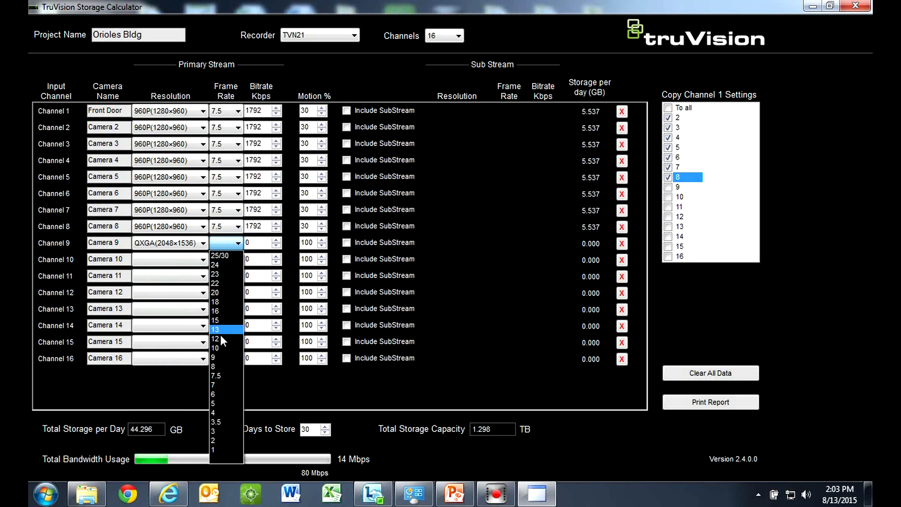
left_click(219, 376)
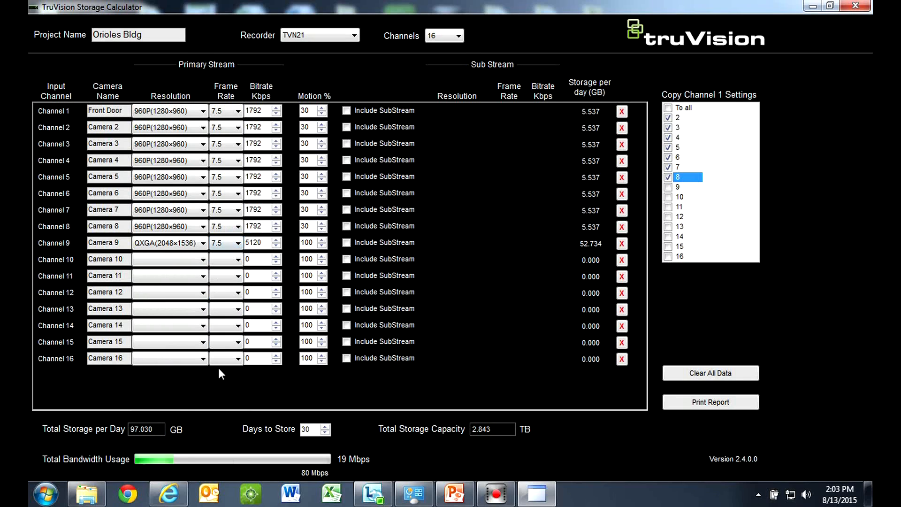
Step: Set Channel 10's primary stream to QXGA(2048×1536) resolution at a frame rate of 7.5
left_click(202, 259)
left_click(191, 281)
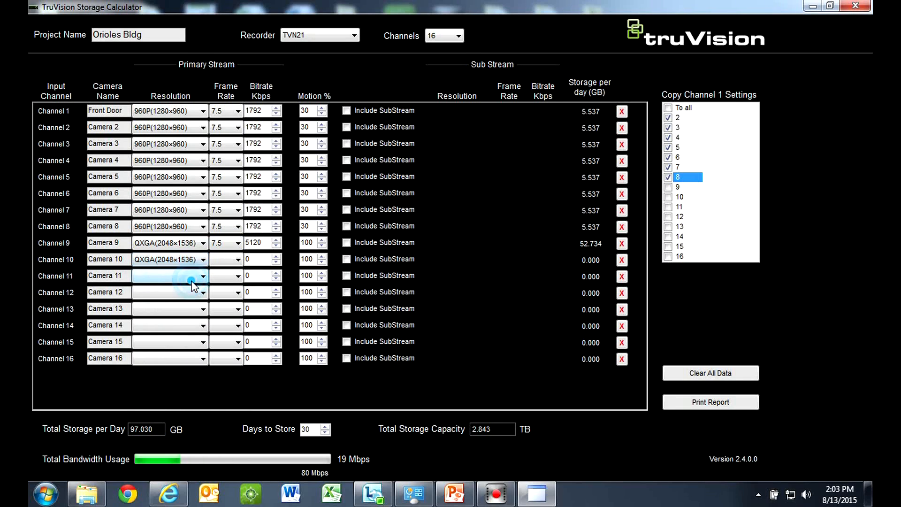
left_click(238, 260)
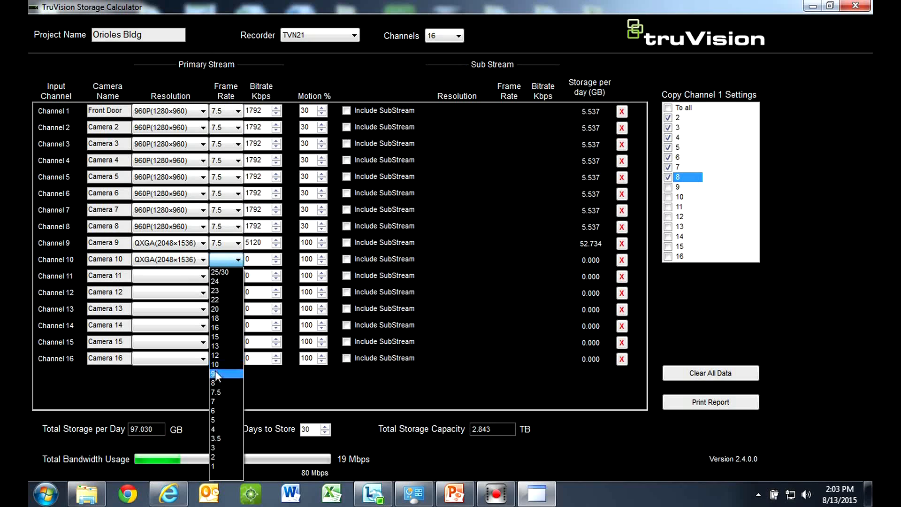
left_click(213, 392)
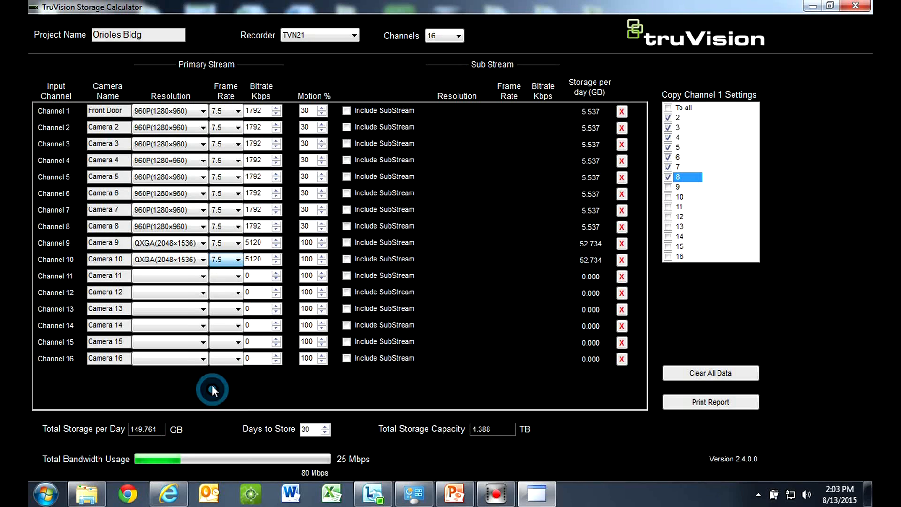
Step: Set Channel 11's primary stream to QXGA(2048×1536) resolution at a frame rate of 7.5
left_click(203, 276)
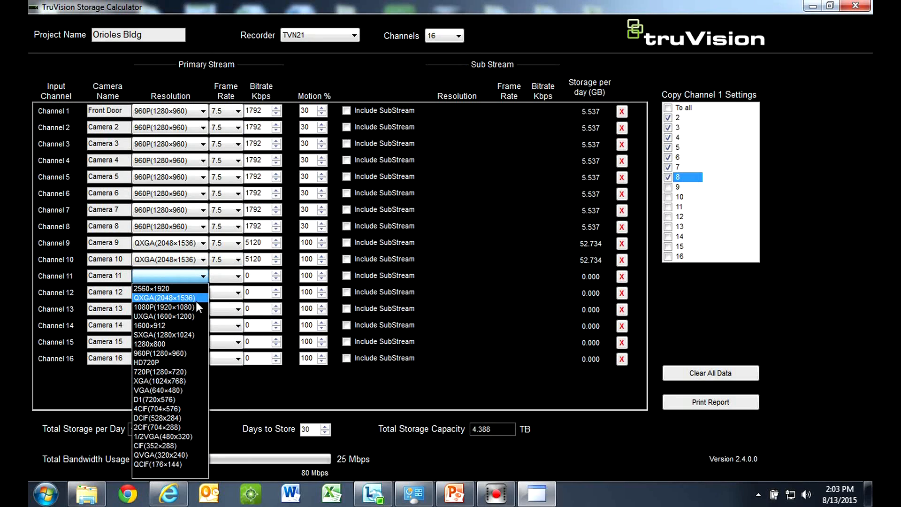
left_click(196, 300)
left_click(235, 278)
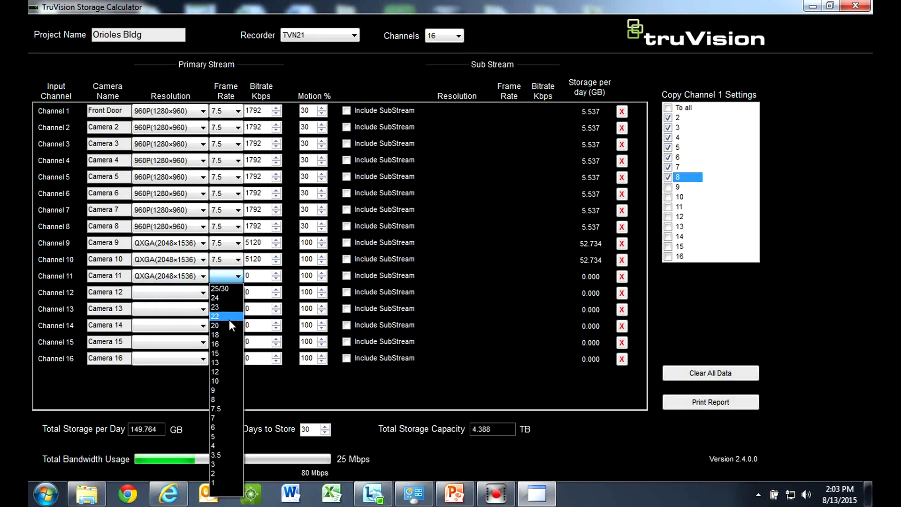
left_click(222, 408)
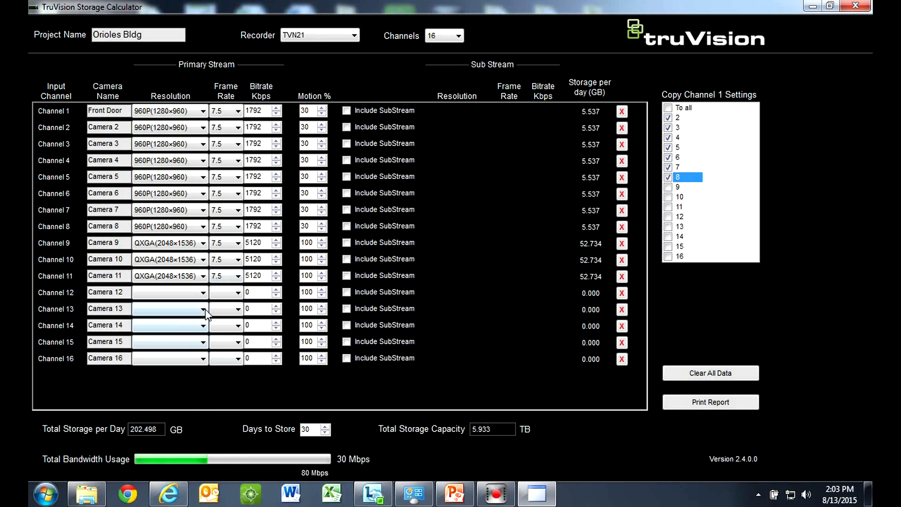
Step: Set Channel 12's primary stream to QXGA(2048×1536) resolution at a frame rate of 7.5
left_click(201, 293)
left_click(190, 312)
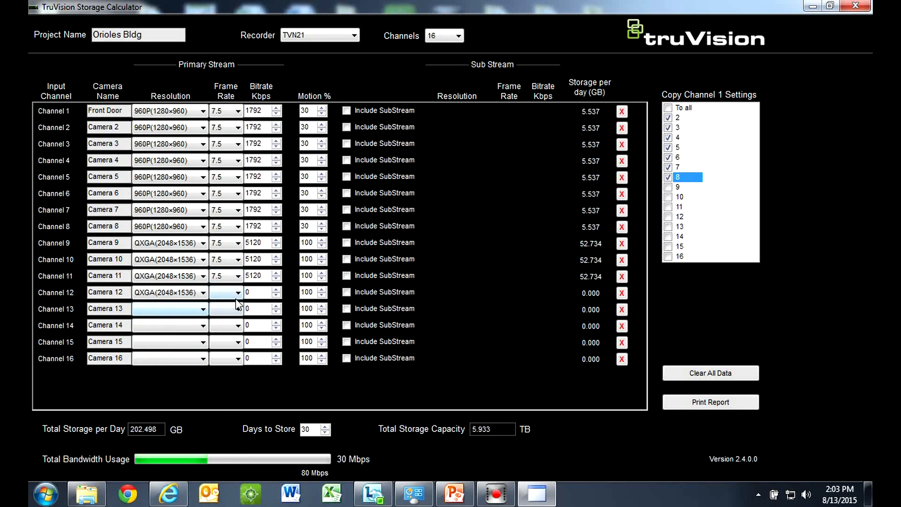
left_click(238, 293)
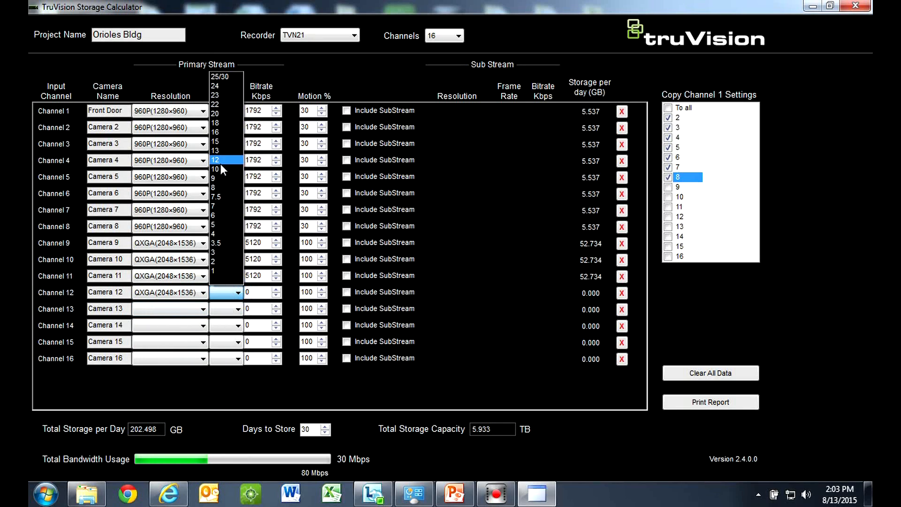
left_click(221, 196)
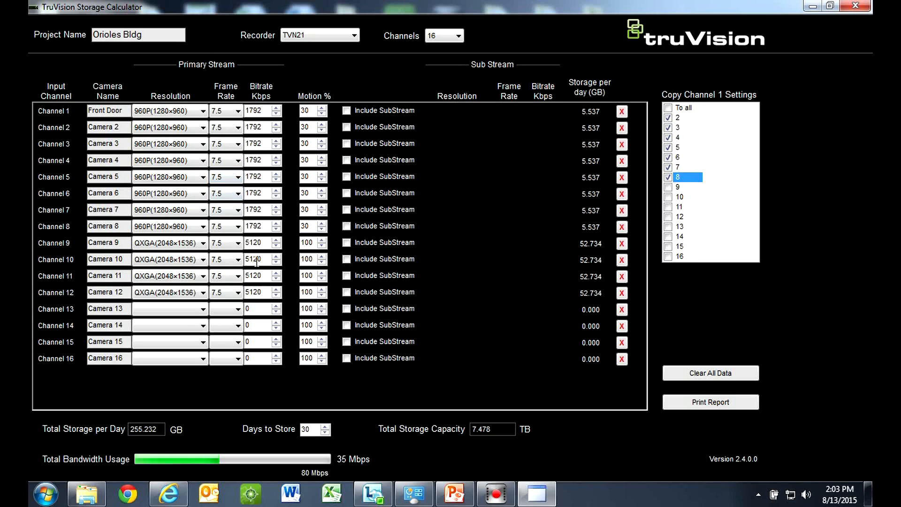
Step: Reduce the motion percentage of Channels 9 and 10 to 50 each
left_click(321, 246)
left_click(321, 246)
left_click(321, 246)
left_click(321, 246)
left_click(321, 246)
left_click(322, 262)
left_click(322, 262)
left_click(322, 262)
left_click(322, 262)
left_click(322, 261)
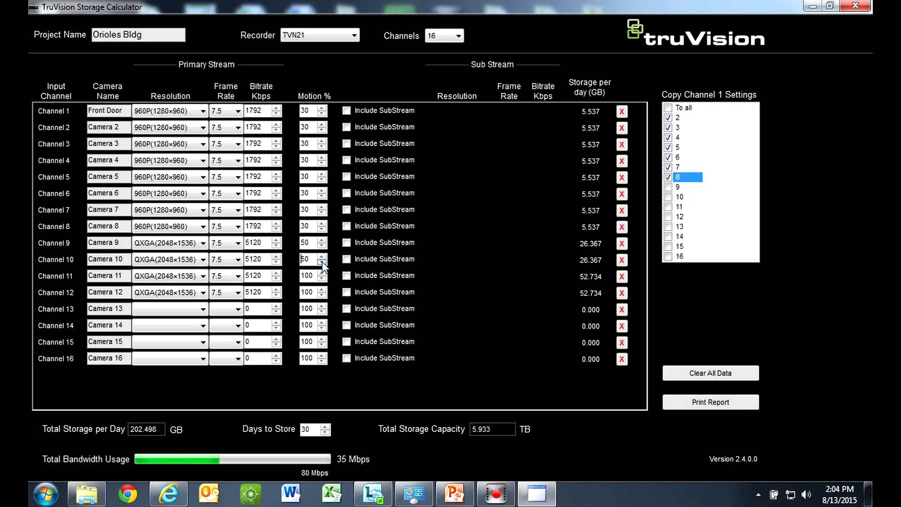
Step: Reduce the motion percentage of Channels 11 and 12 to 50 each
left_click(322, 279)
left_click(322, 279)
left_click(322, 279)
left_click(321, 279)
left_click(322, 279)
left_click(322, 296)
left_click(322, 295)
left_click(322, 295)
left_click(322, 295)
left_click(322, 295)
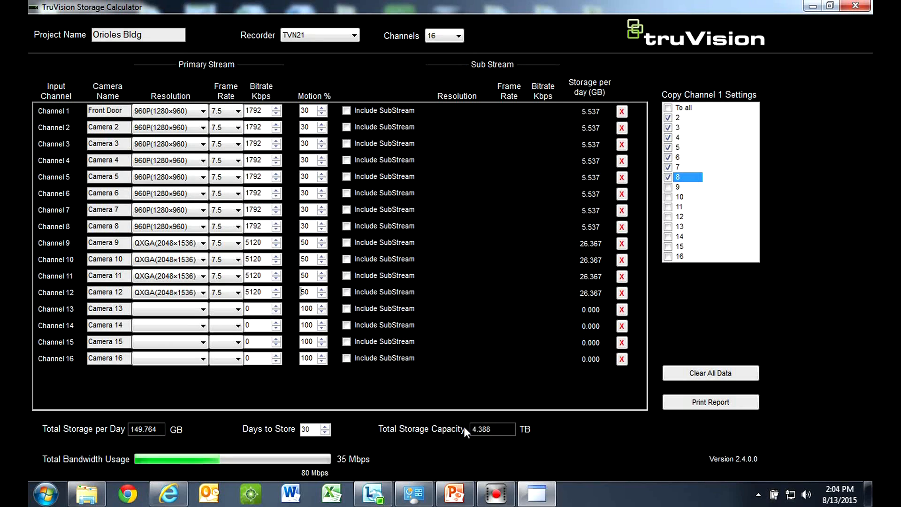
Step: Reduce the number of days to store to 15
left_click(325, 432)
left_click(324, 432)
left_click(324, 432)
left_click(325, 432)
left_click(325, 432)
left_click(325, 432)
left_click(325, 432)
left_click(325, 431)
left_click(325, 431)
left_click(325, 432)
left_click(325, 432)
left_click(325, 432)
left_click(325, 432)
left_click(325, 432)
left_click(325, 432)
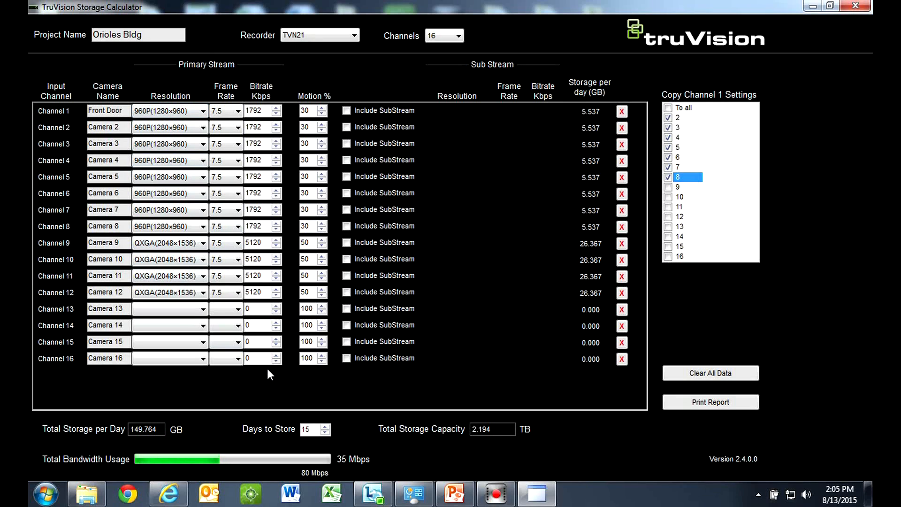
Step: Generate the project's storage report and open its PDF export, leaving without saving a file
left_click(720, 402)
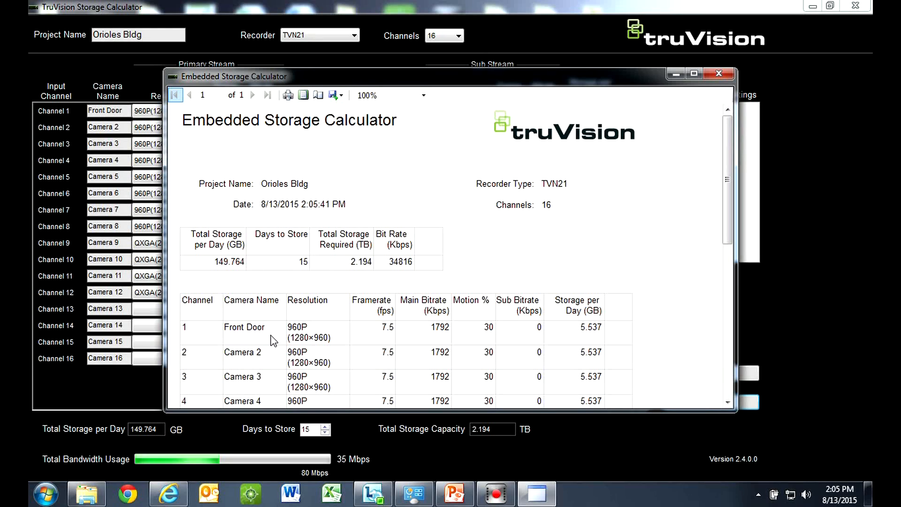
left_click(340, 96)
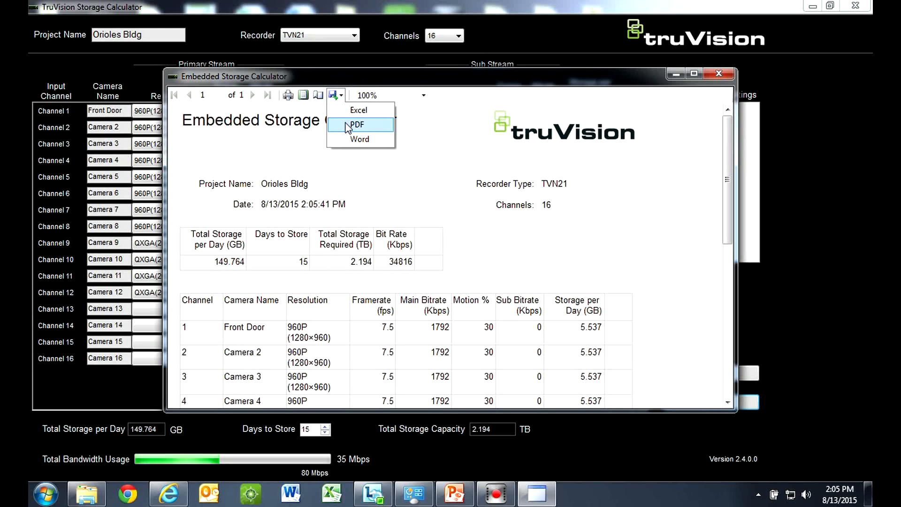
left_click(358, 124)
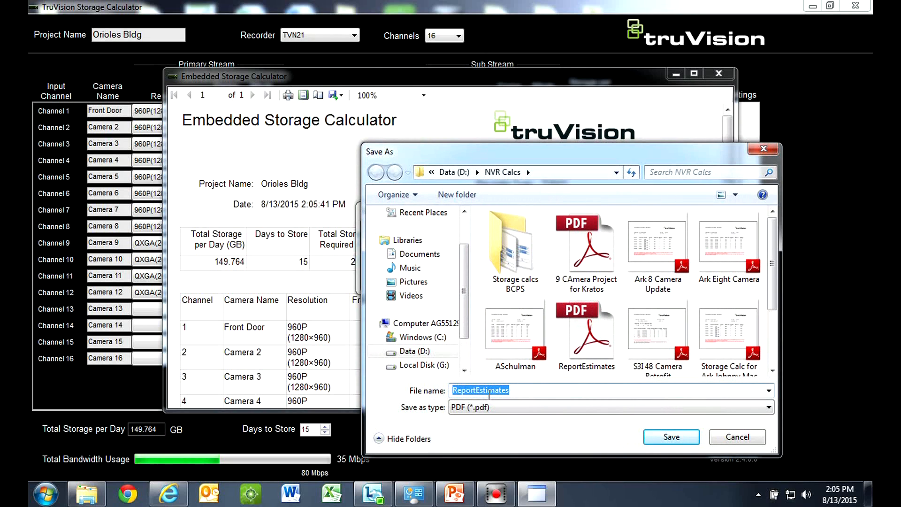
left_click(764, 149)
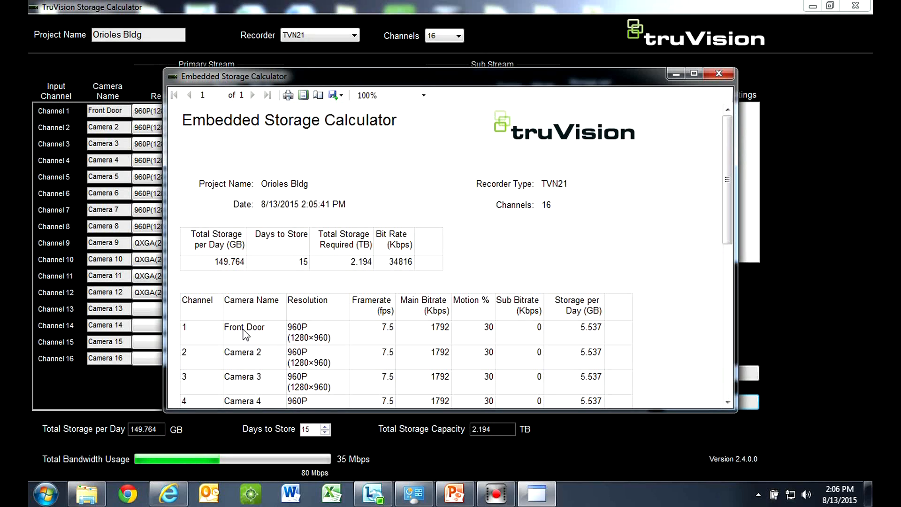
Step: Review the per-channel camera settings and storage figures in the report and close it
left_click(728, 168)
left_click_drag(728, 168, 728, 241)
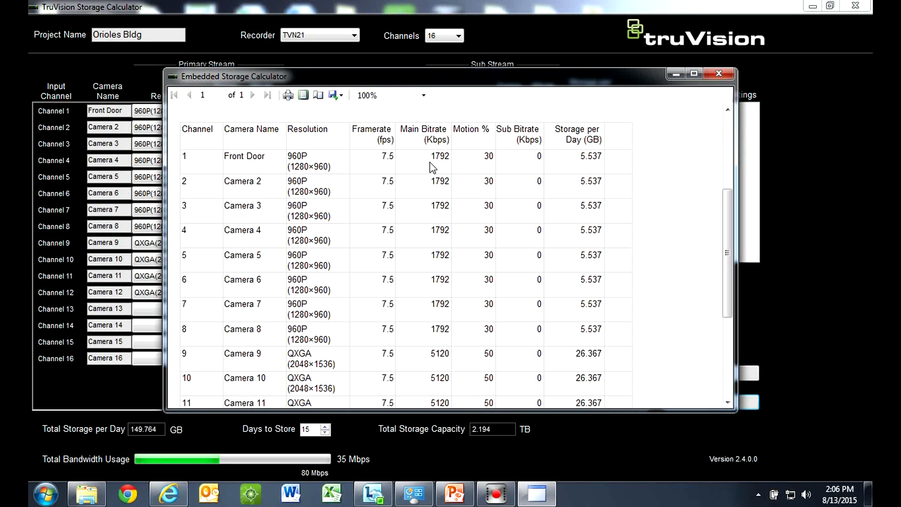
left_click(719, 73)
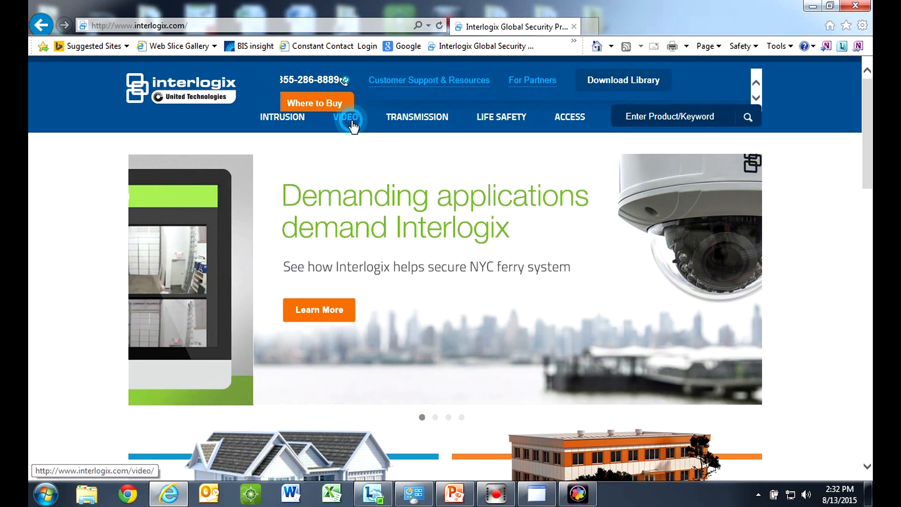
Step: In the browser, open the TruVision NVR 21Plus product page from the video recorders on the Interlogix website
left_click(346, 117)
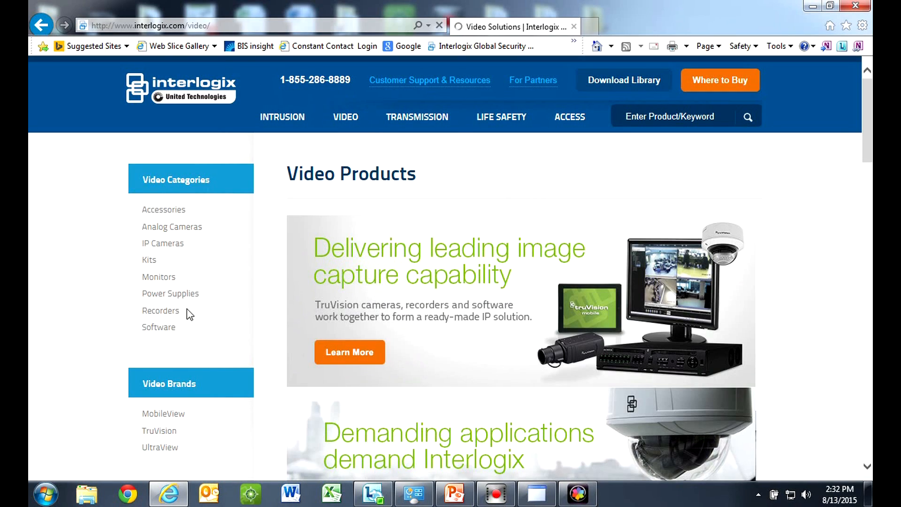
left_click(161, 311)
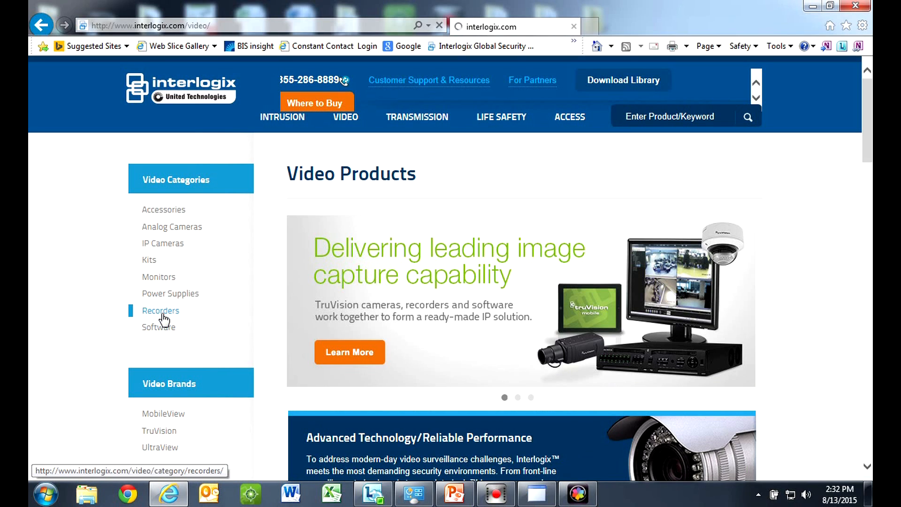
scroll(382, 283, "down", 4)
scroll(383, 284, "down", 4)
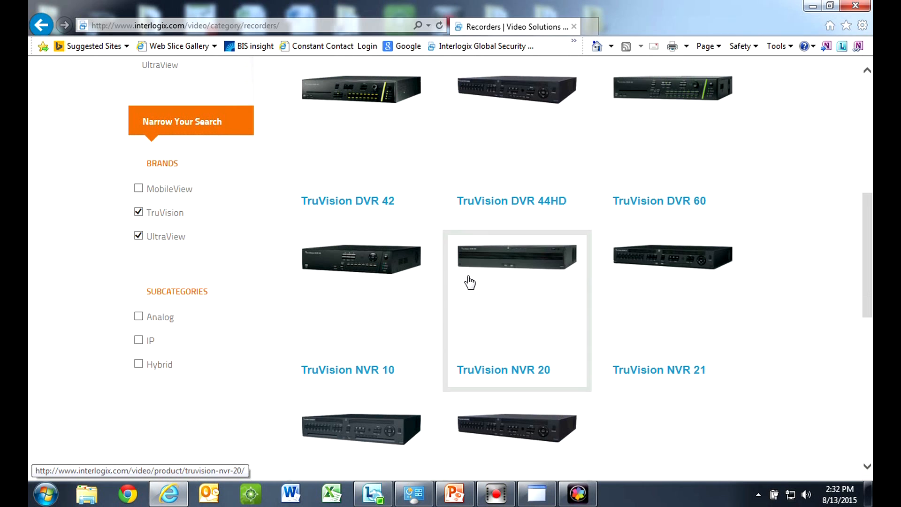
scroll(407, 328, "down", 3)
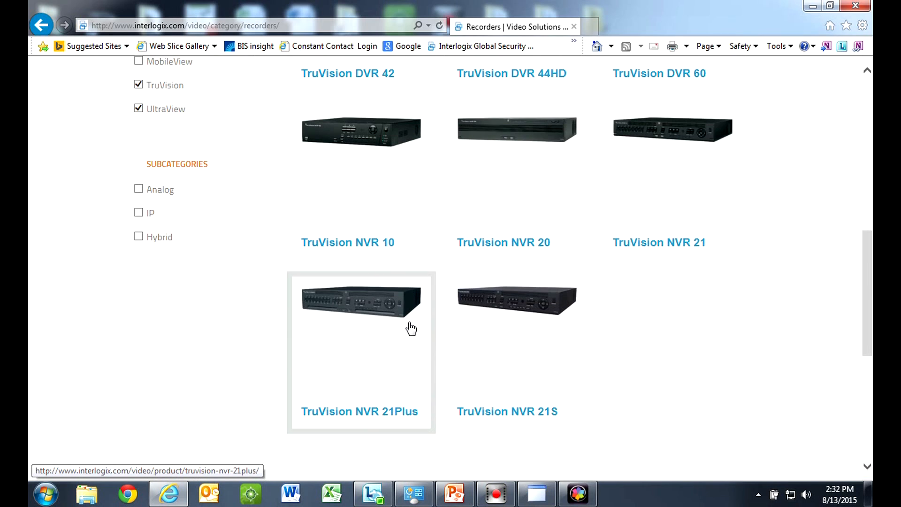
left_click(359, 333)
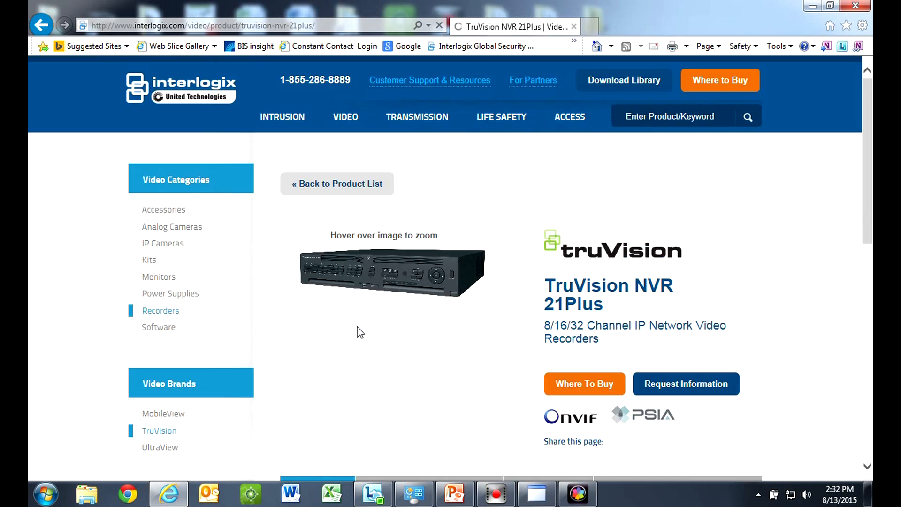
Step: Locate the TruVision NVR Storage & Bandwidth Calculator among the TruVision NVR 21Plus downloads
scroll(506, 310, "down", 5)
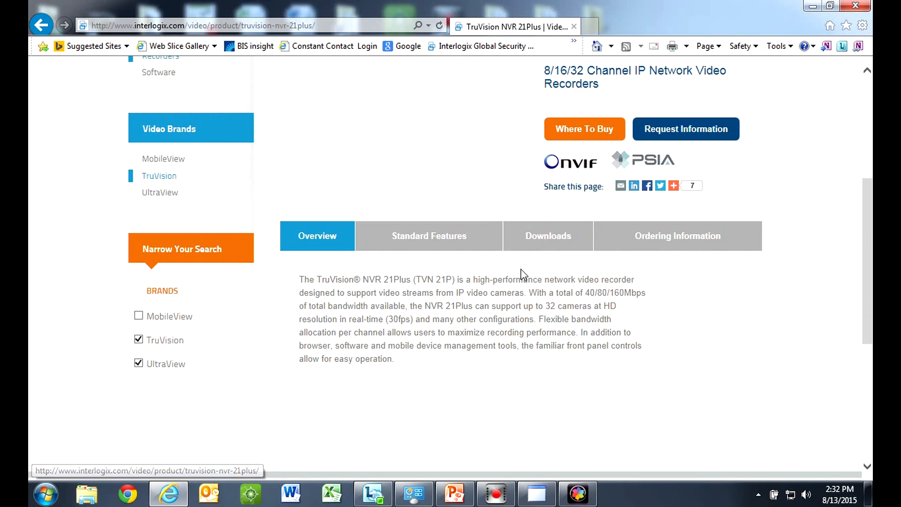
left_click(547, 244)
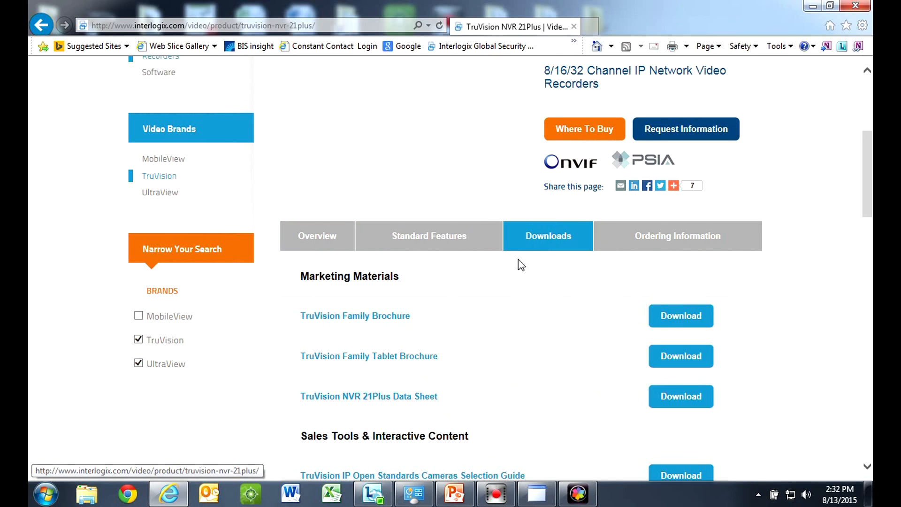
scroll(504, 272, "down", 3)
scroll(505, 271, "down", 4)
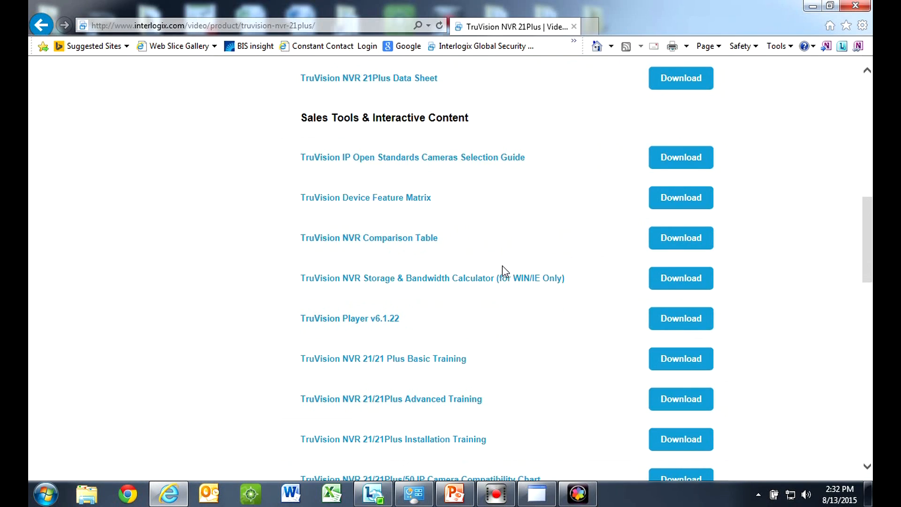